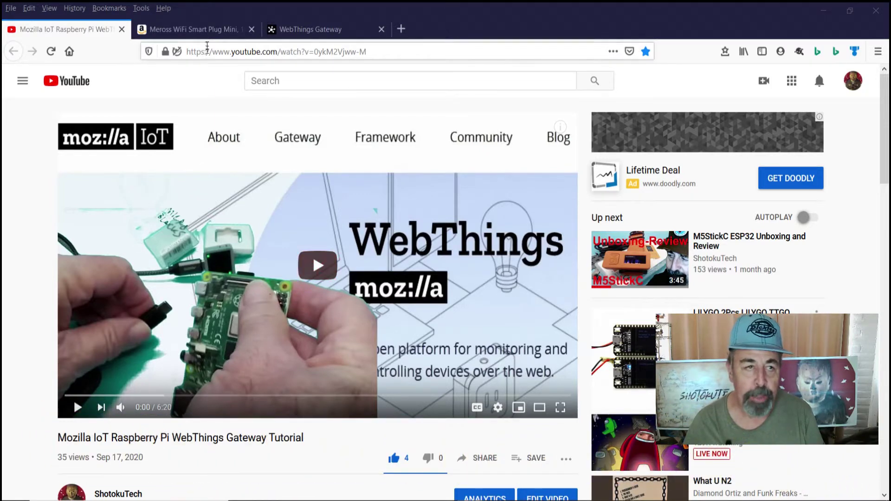
Step: Switch to the Amazon product page for the Meross WiFi Smart Plug Mini 4-pack
left_click(212, 30)
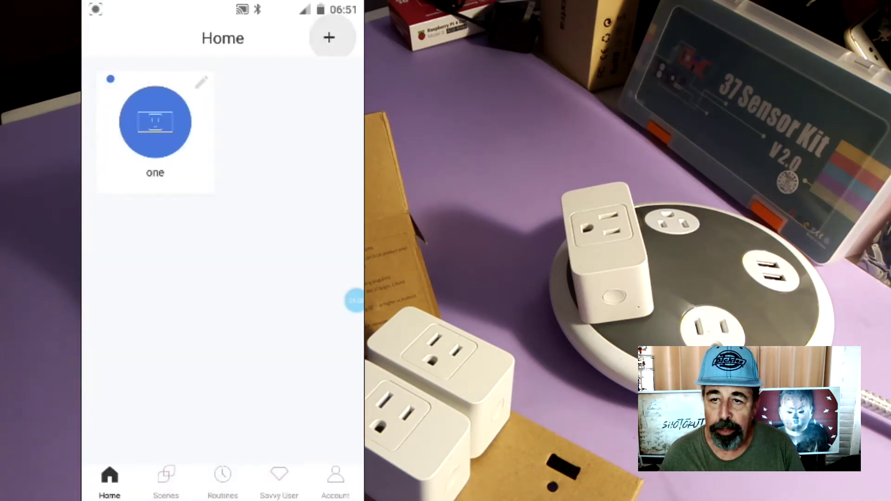
Step: Add a new Smart Plug Mini device in the Meross app and name it 'two'
left_click(329, 37)
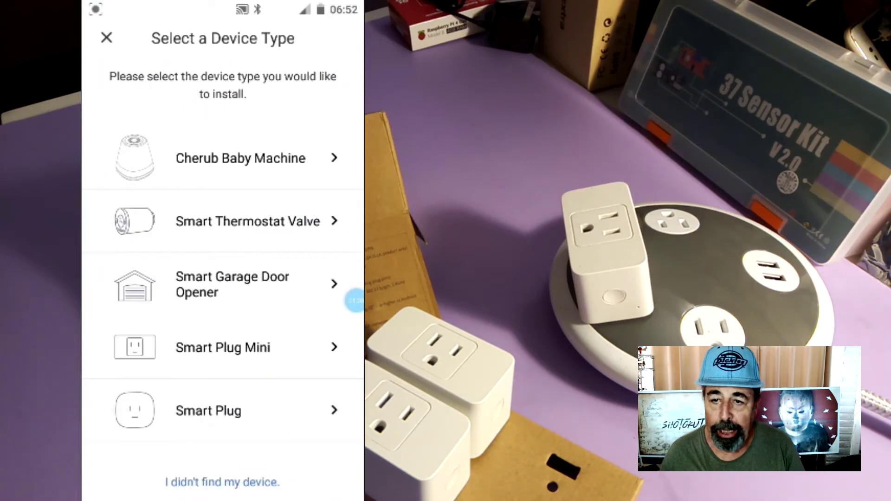
left_click(223, 347)
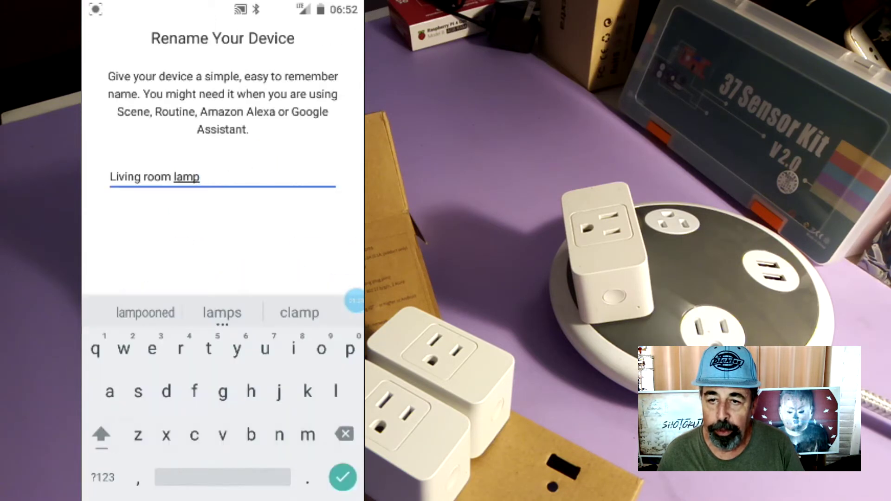
key("BackSpace")
key("BackSpace")
key("BackSpace")
key("BackSpace")
key("BackSpace")
key("BackSpace")
key("BackSpace")
key("BackSpace")
key("BackSpace")
key("BackSpace")
key("BackSpace")
key("BackSpace")
key("BackSpace")
key("BackSpace")
key("BackSpace")
key("BackSpace")
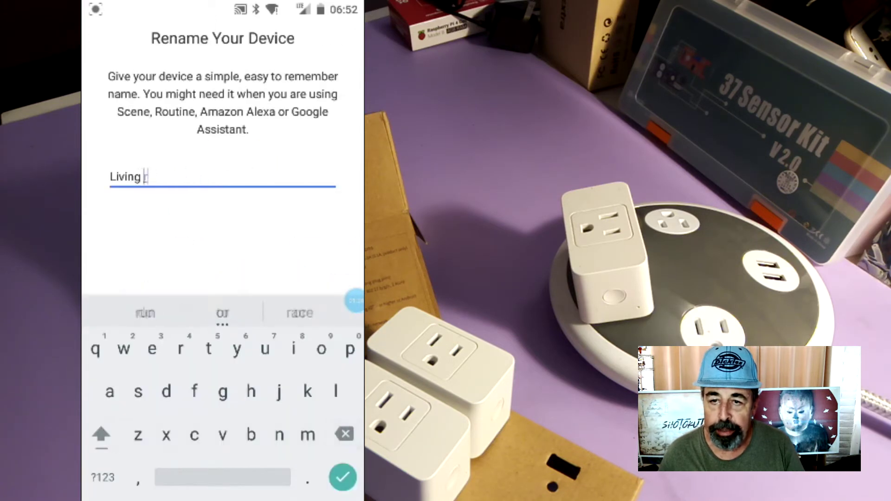
type("two")
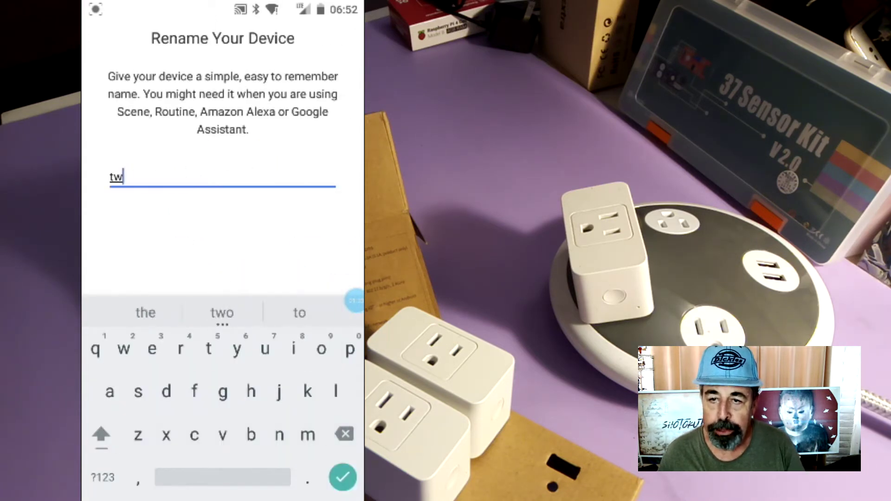
left_click(342, 477)
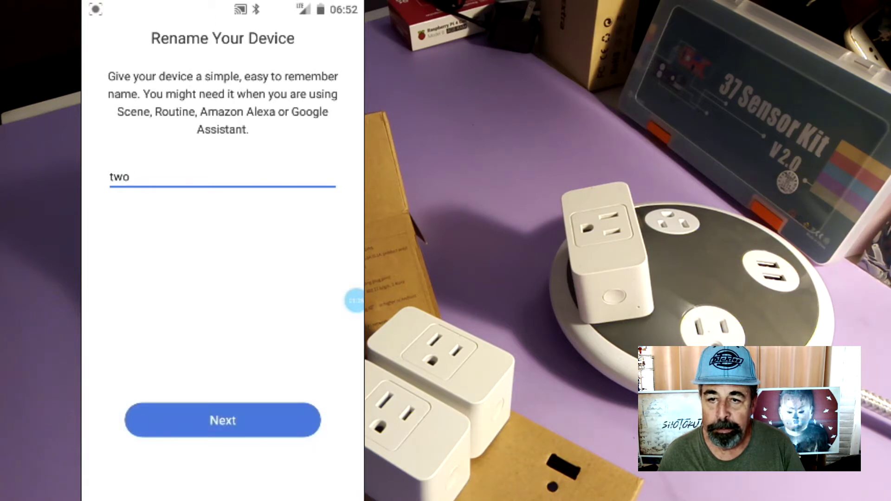
Step: Confirm the name 'two', keep the plug icon, and submit the home Wi-Fi details
left_click(223, 420)
left_click(223, 459)
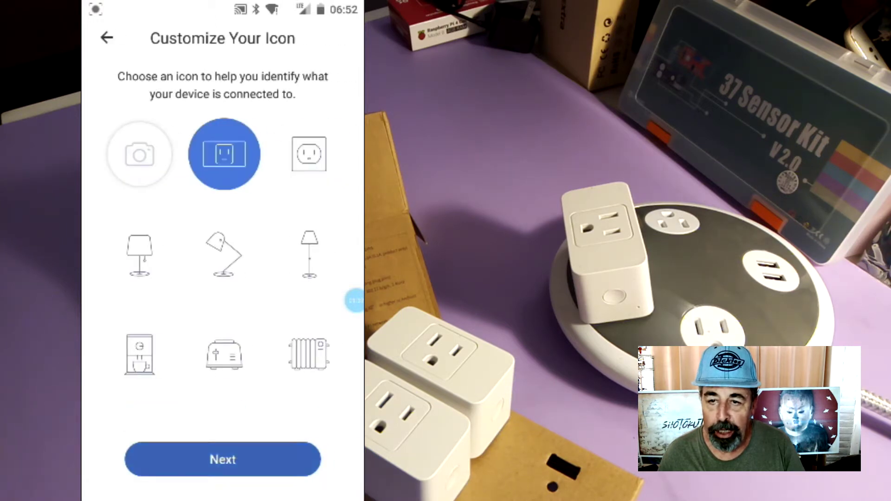
left_click(222, 275)
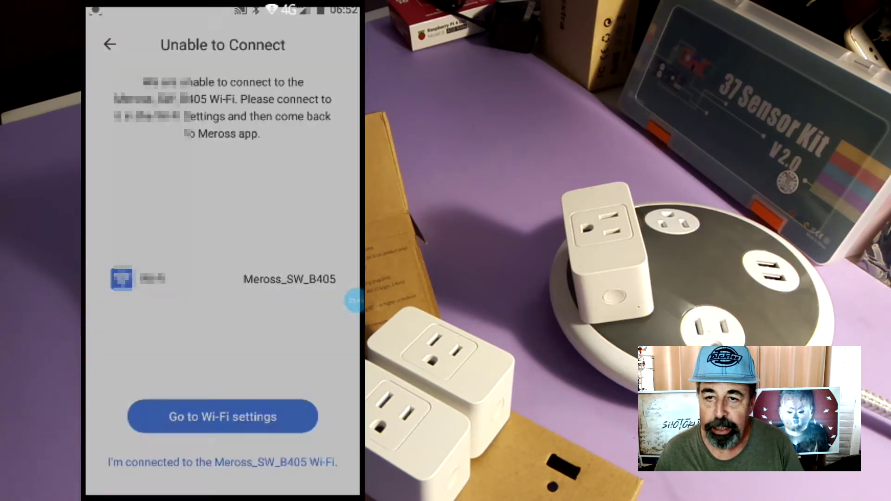
Step: Join the plug's Meross_SW_B405 Wi-Fi network in phone settings and return to the Meross app
left_click(223, 420)
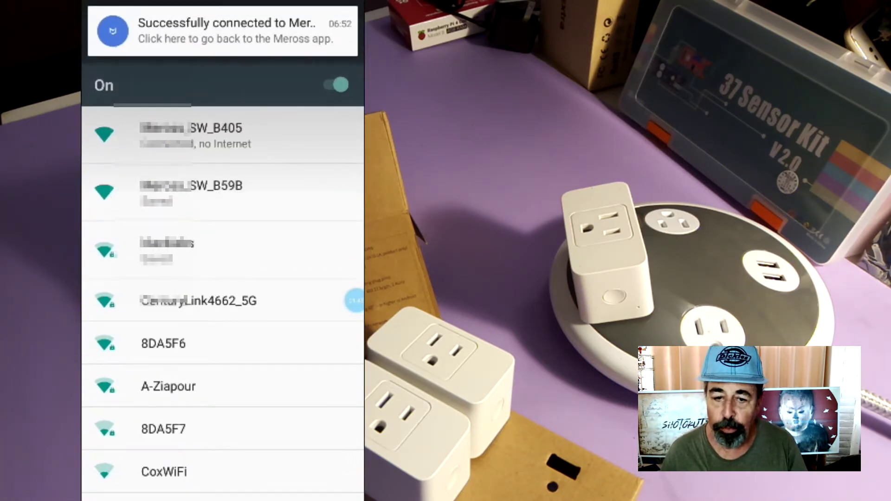
key("Escape")
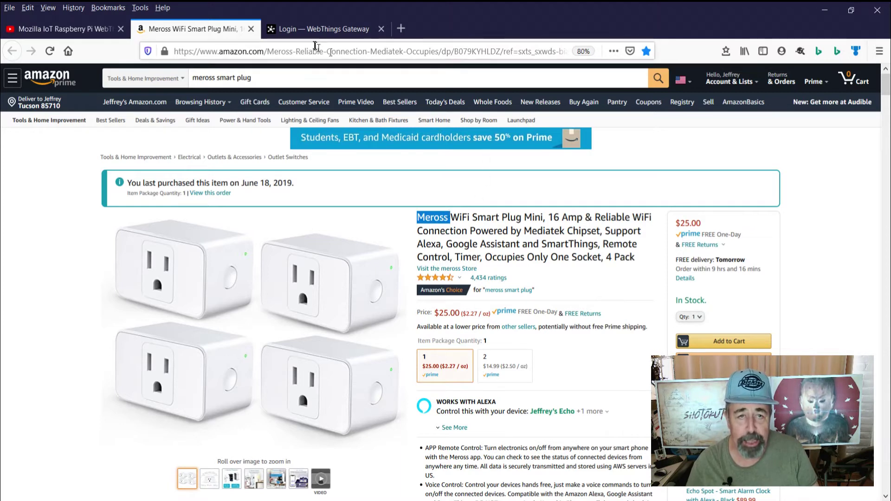
Step: Switch to the 'Login — WebThings Gateway' browser tab
left_click(320, 32)
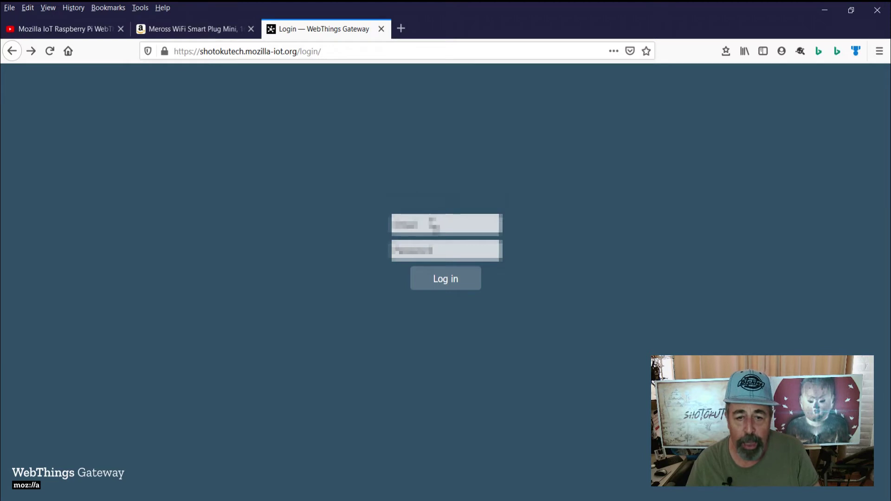
Step: Log in to WebThings Gateway with the saved email and password plus the two-factor code
left_click(434, 222)
left_click(436, 246)
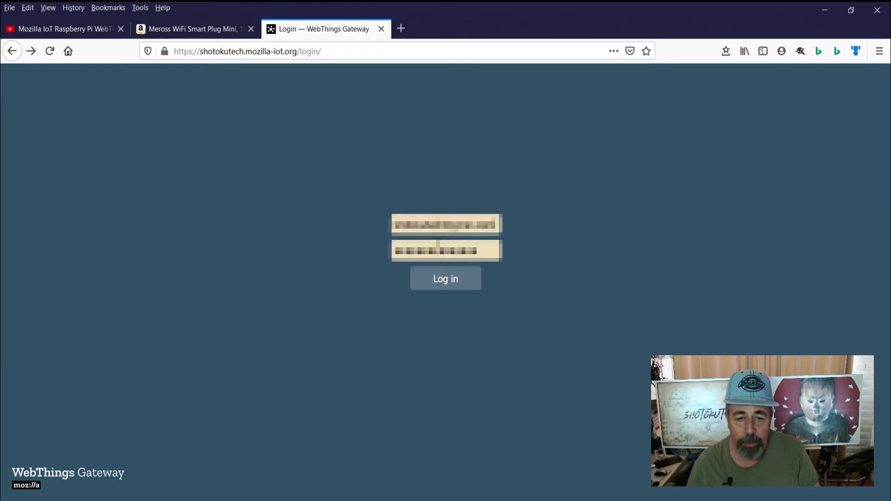
left_click(452, 276)
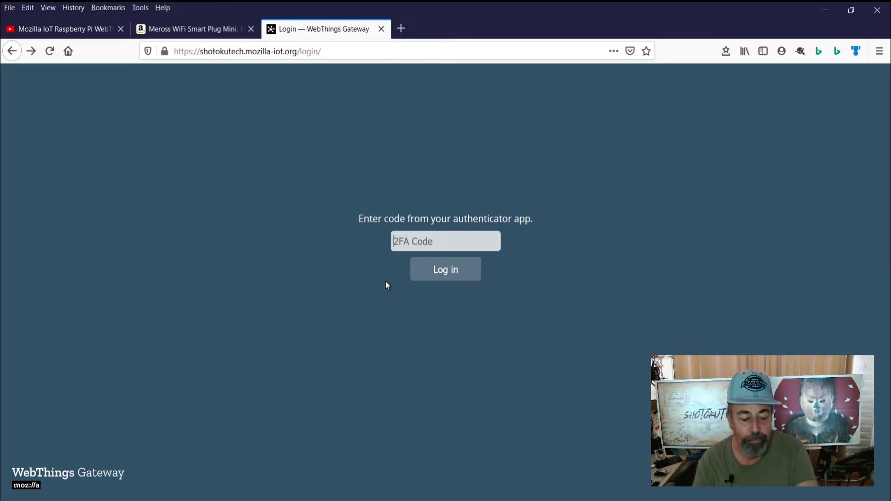
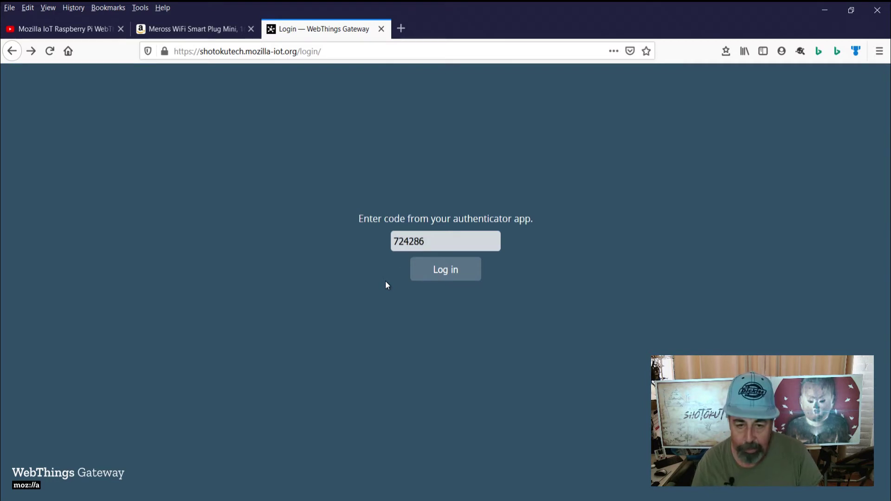
key("Return")
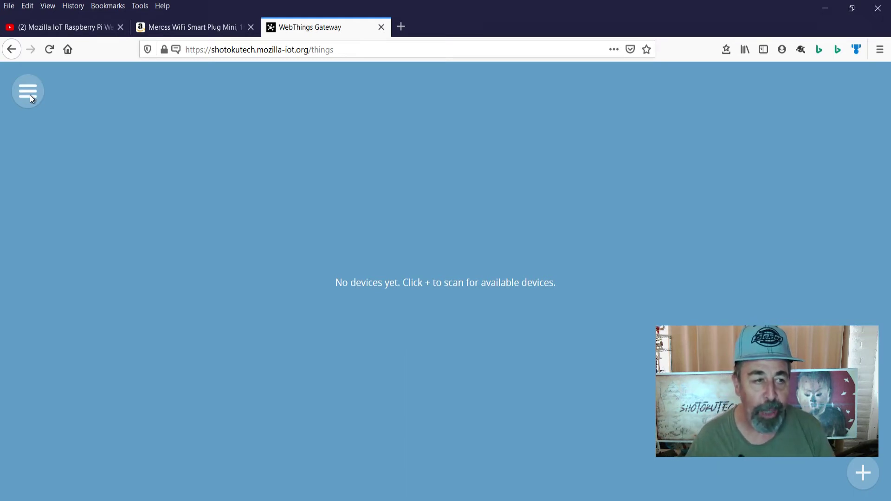
Step: Go to Settings > Add-ons and browse the available add-ons down to Meross
left_click(29, 95)
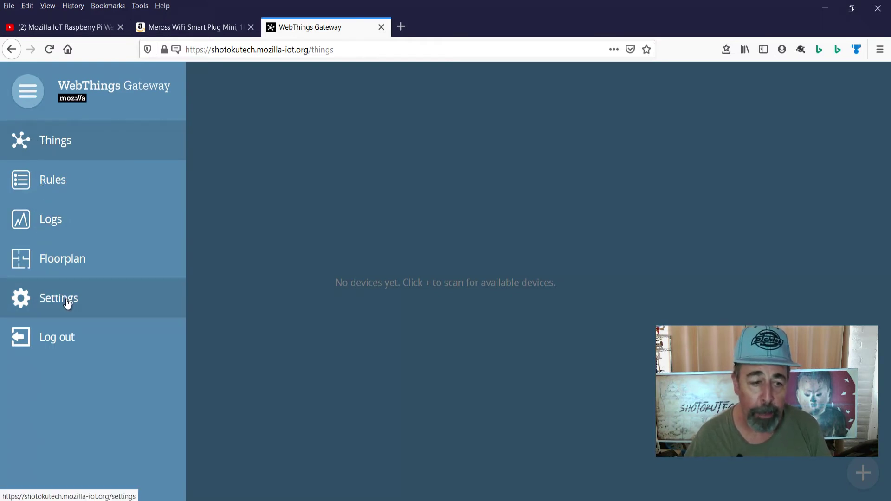
left_click(68, 302)
left_click(340, 289)
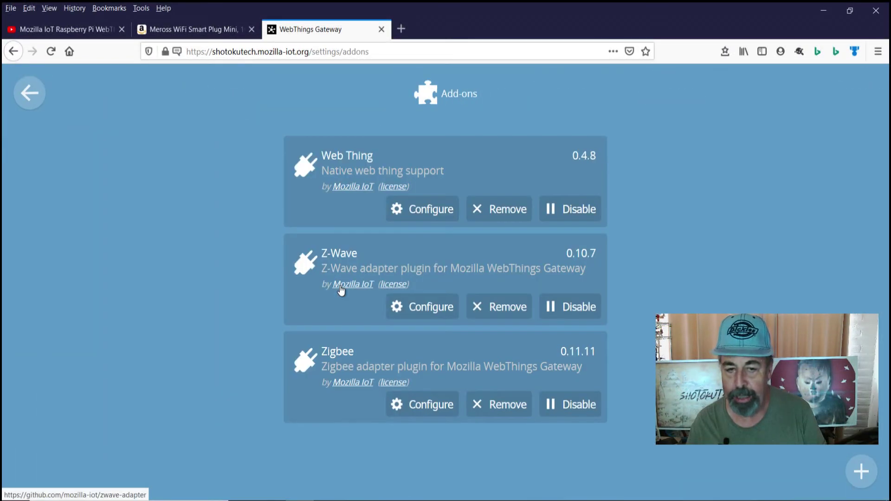
left_click(860, 470)
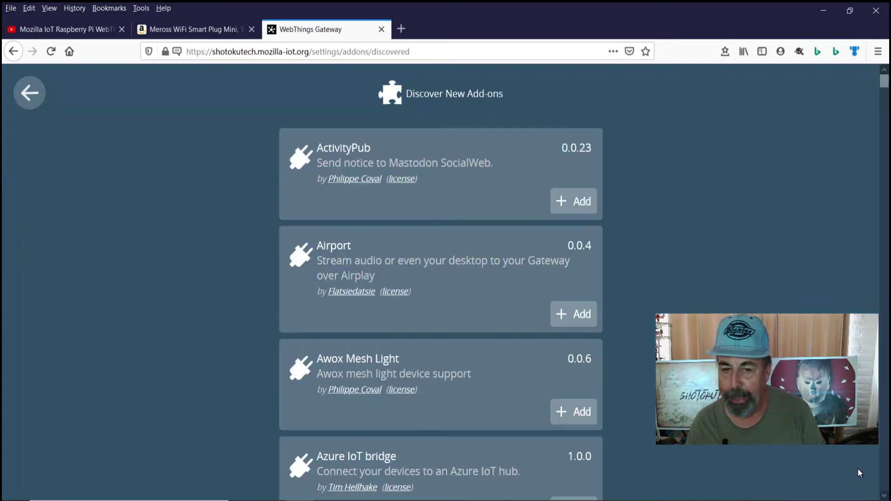
scroll(847, 456, "down", 20)
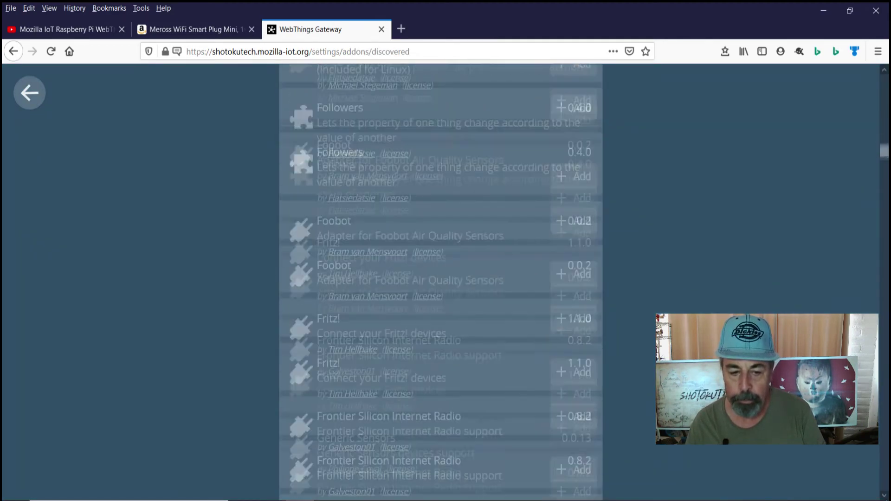
scroll(441, 279, "down", 20)
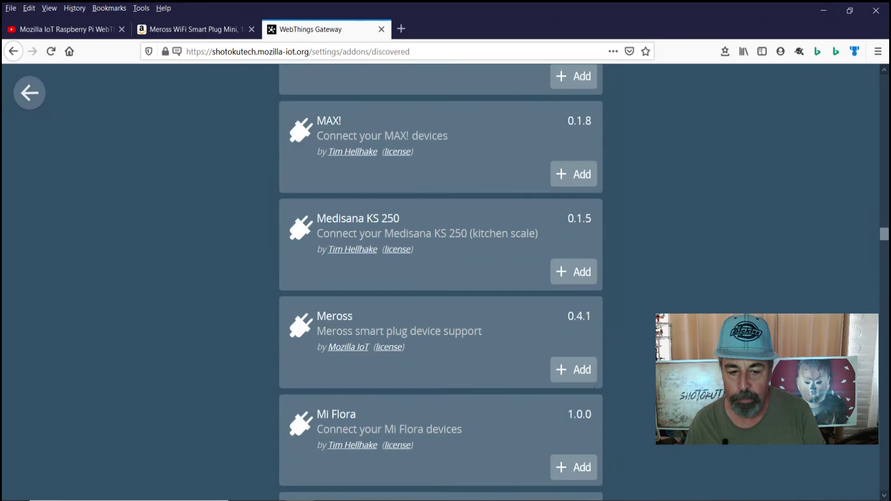
Step: Install the Meross add-on and open the meross-adapter configuration page
left_click(579, 369)
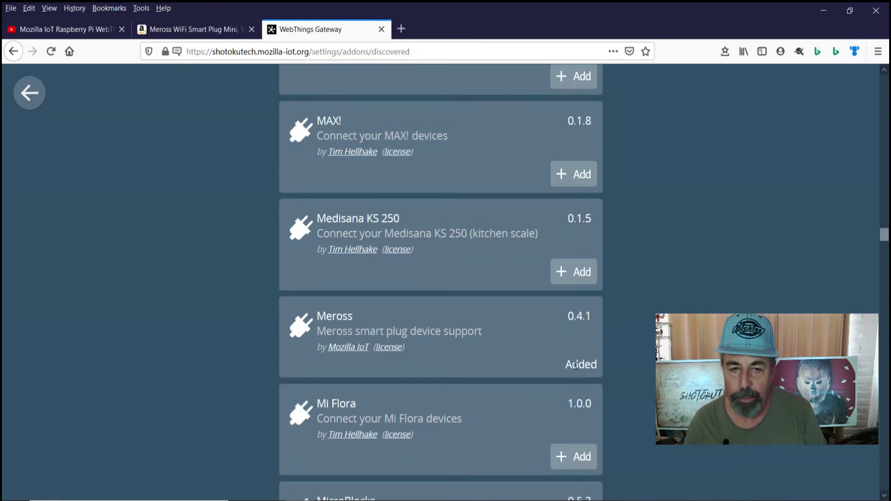
left_click(38, 97)
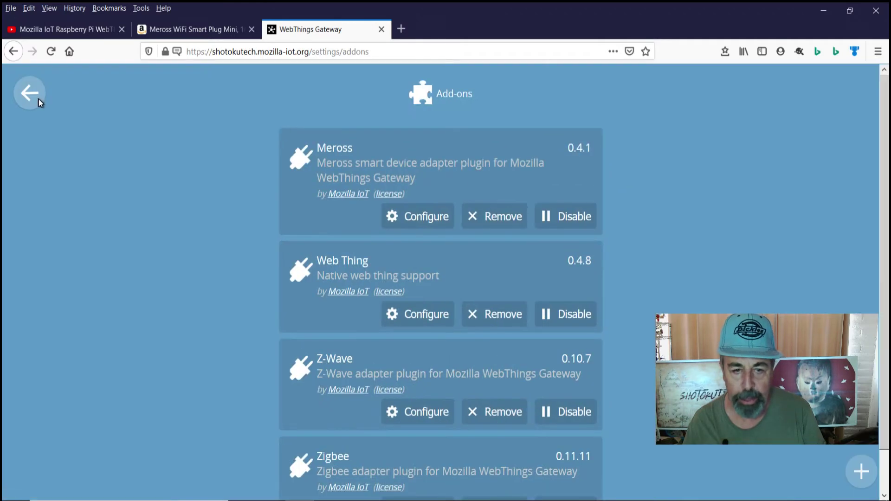
left_click(425, 214)
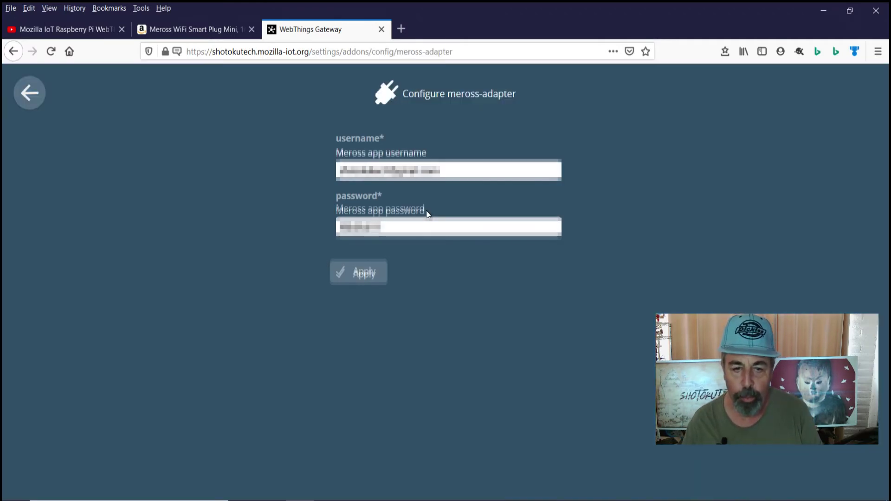
Step: Check the Meross account username and password in meross-adapter and apply them
left_click(441, 170)
left_click_drag(441, 171, 296, 159)
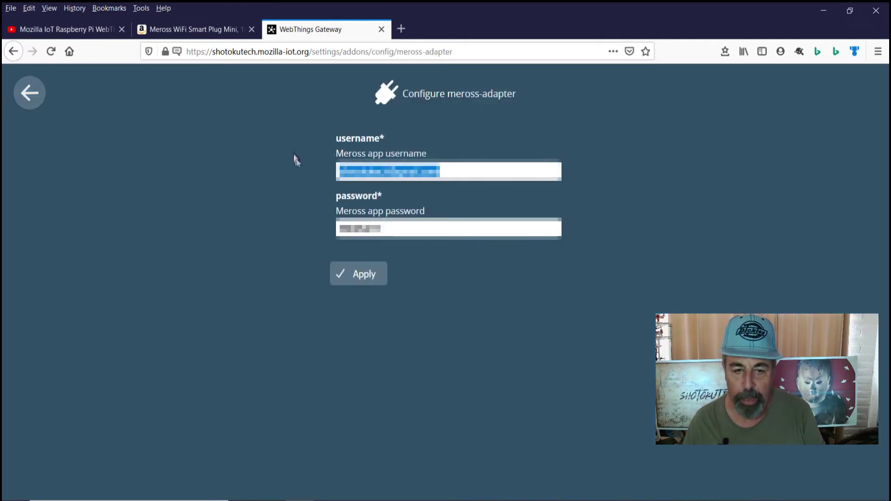
double_click(434, 229)
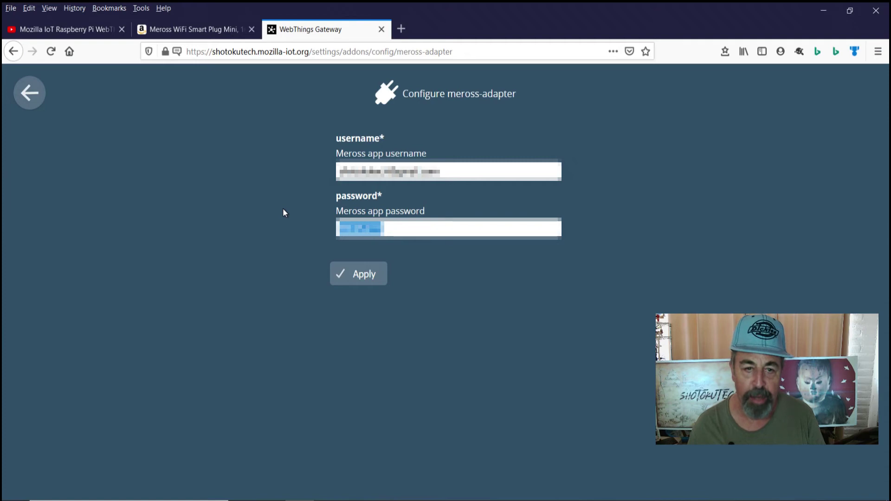
left_click(349, 274)
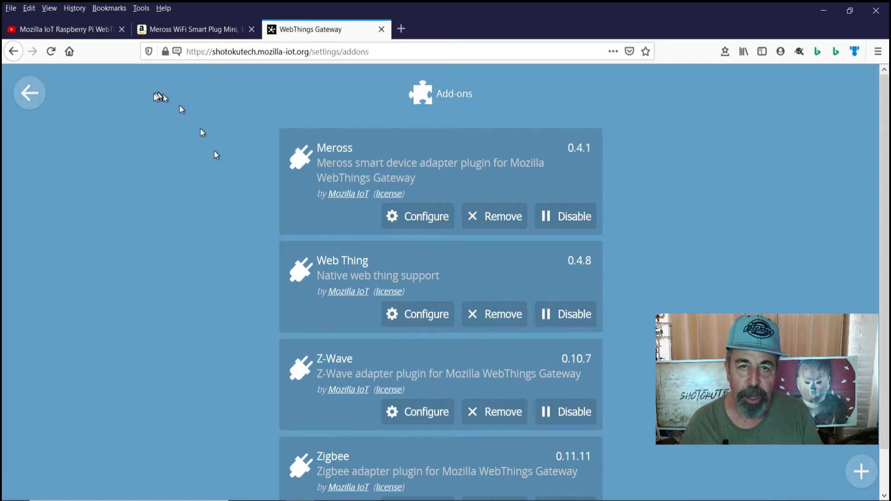
Step: Return from Settings to the WebThings Gateway Things page
left_click(31, 94)
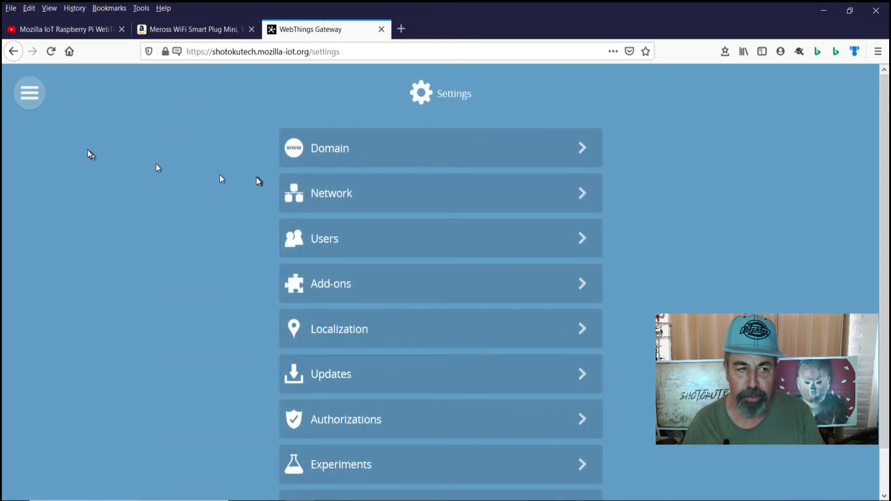
left_click(33, 95)
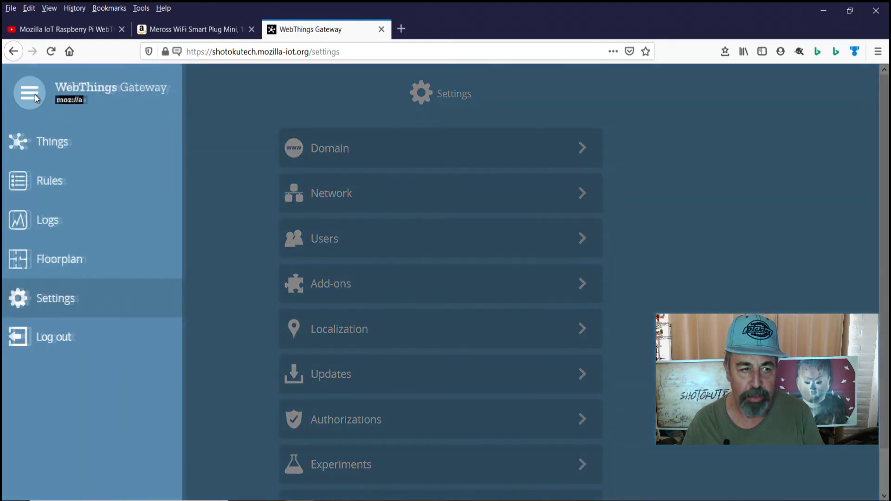
left_click(57, 144)
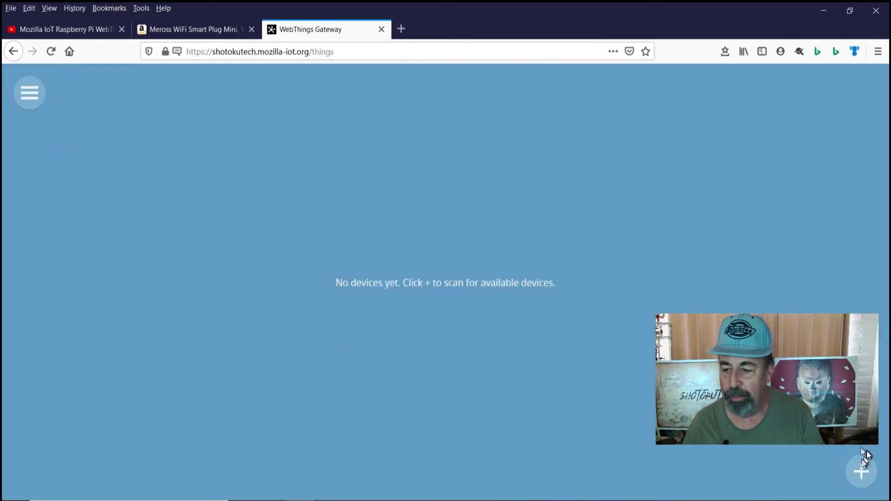
Step: Scan for new devices and save the Meross plugs 'one' and 'two'
left_click(862, 466)
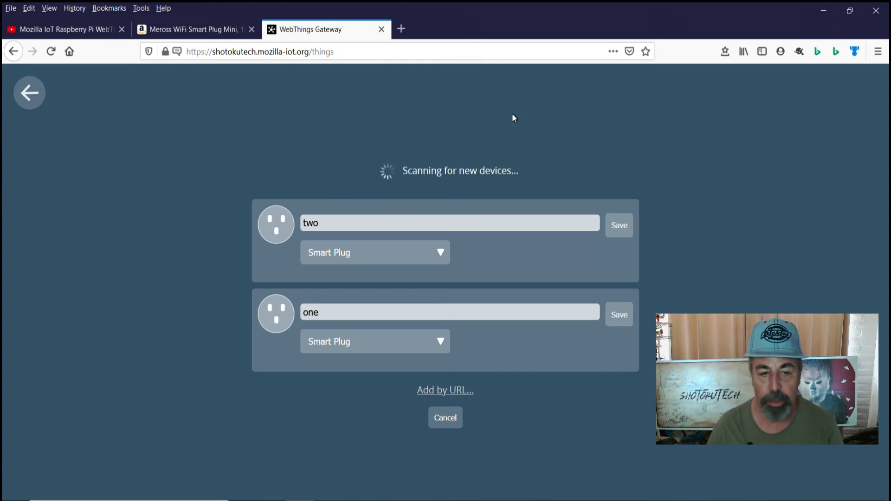
left_click(617, 315)
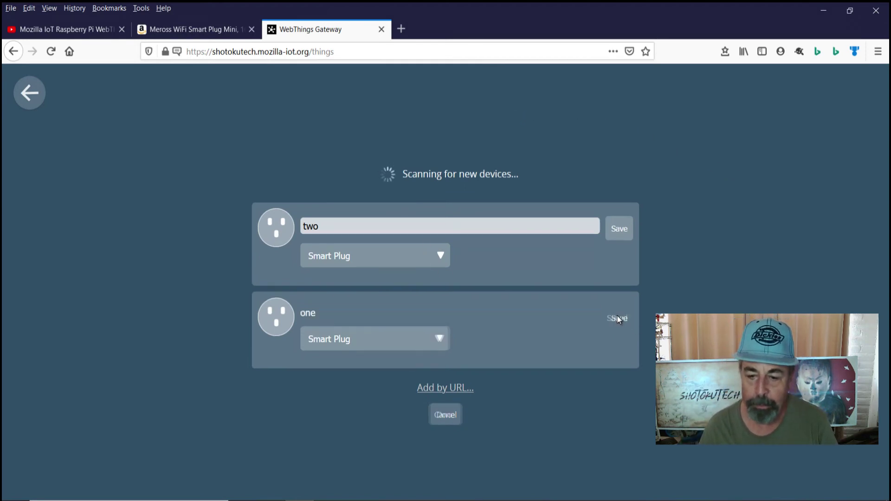
left_click(620, 229)
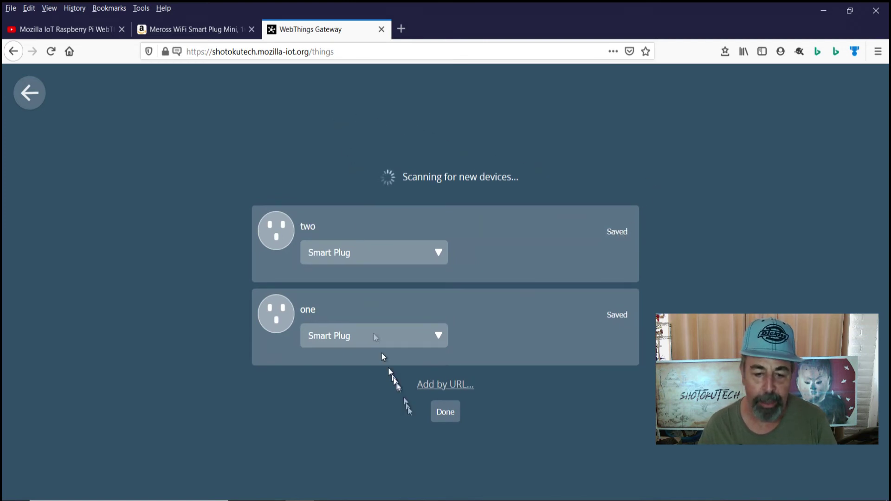
left_click(457, 412)
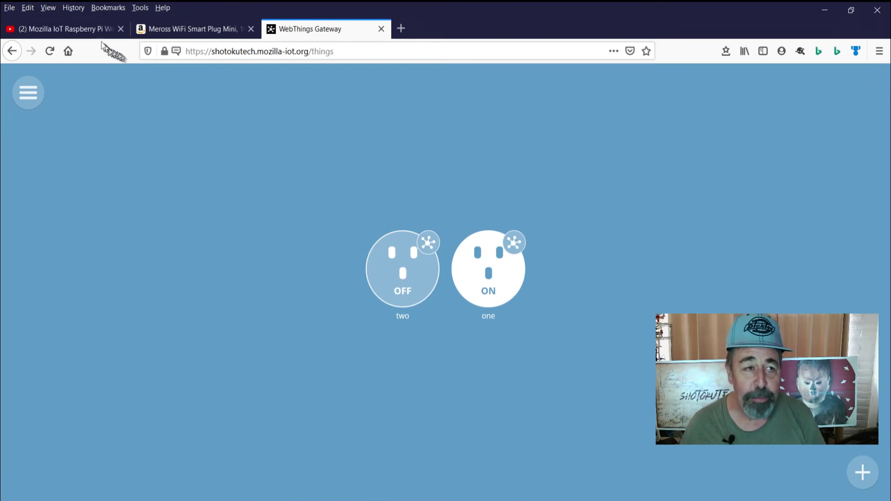
Step: Glance at the YouTube and Amazon tabs, then return to WebThings Gateway
left_click(90, 30)
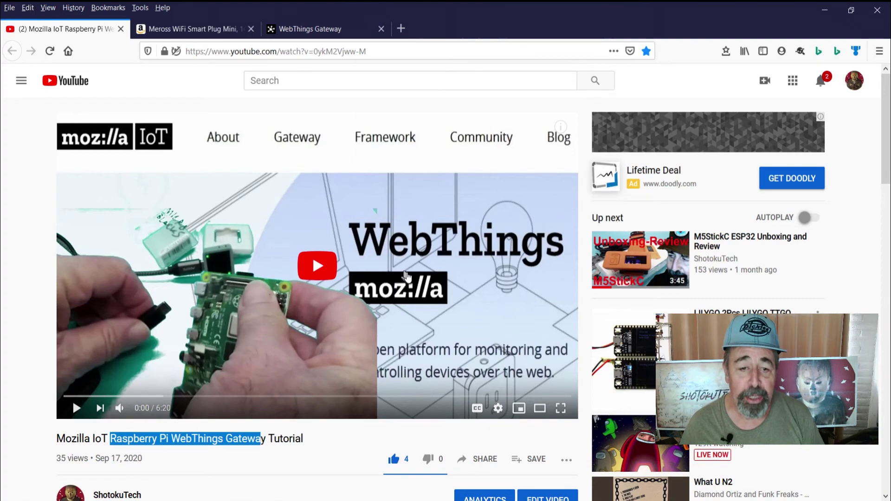
left_click(194, 33)
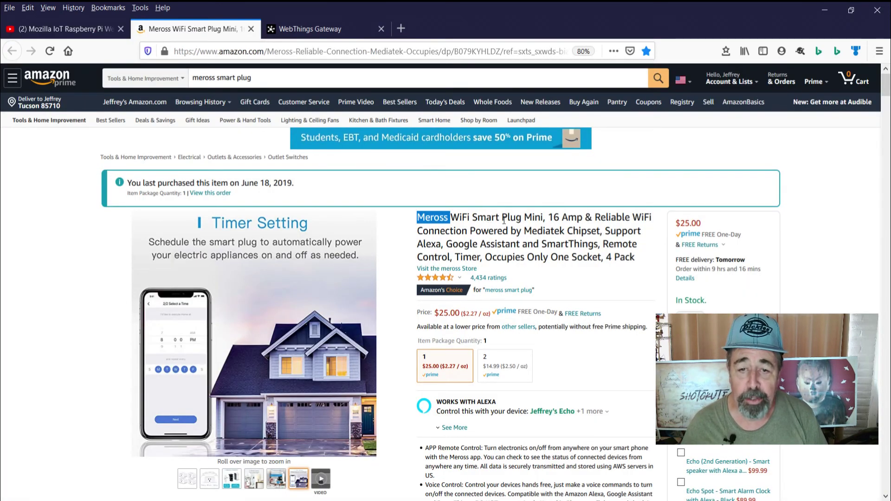
left_click(324, 29)
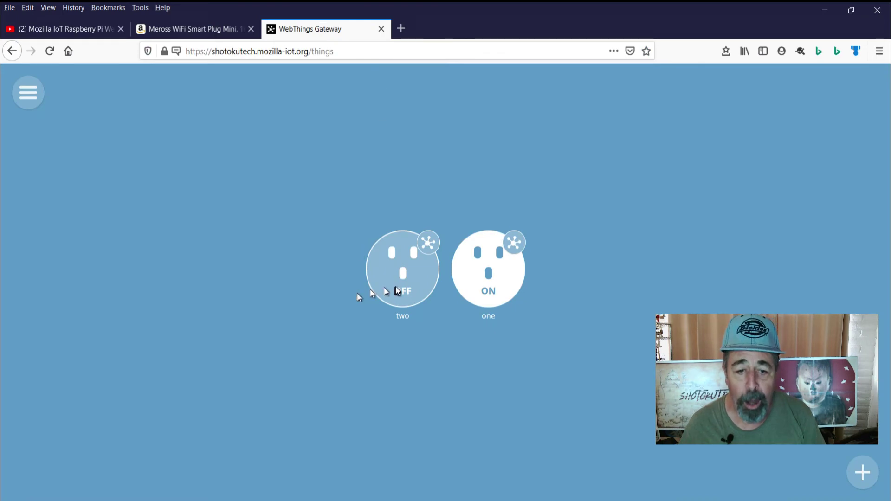
Step: Turn plug one off from its Things tile, then open and close the navigation menu
left_click(478, 285)
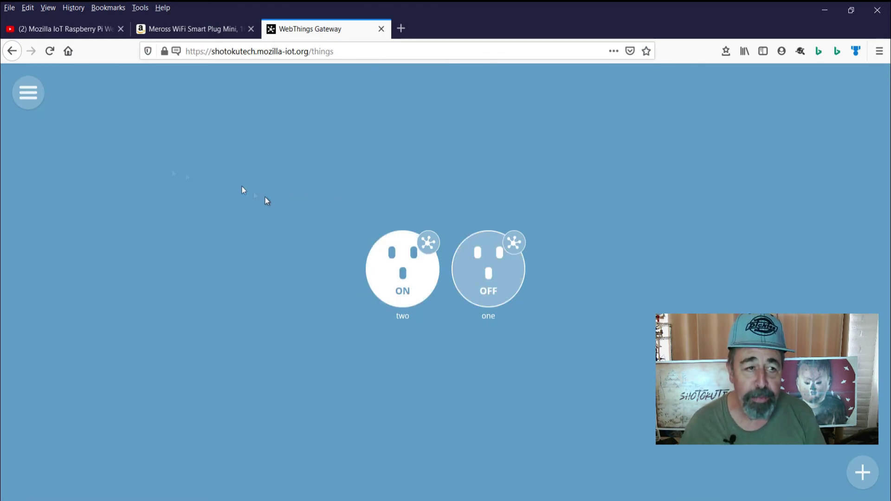
left_click(40, 96)
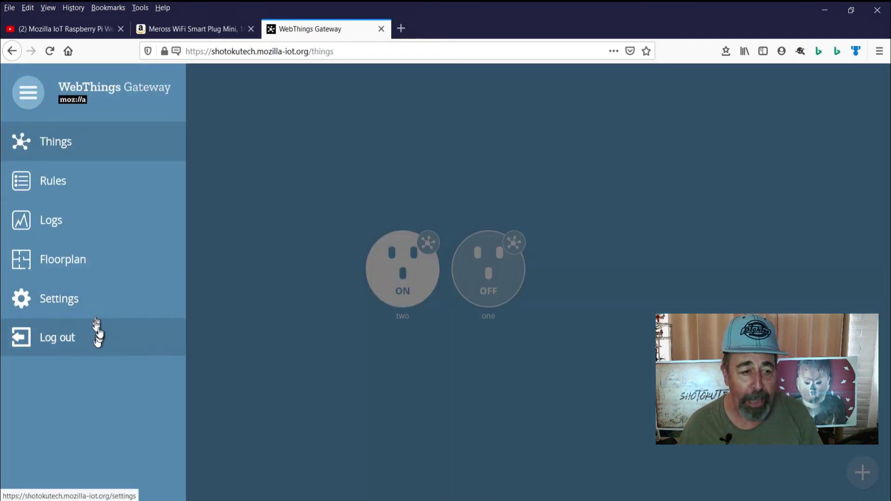
left_click(325, 179)
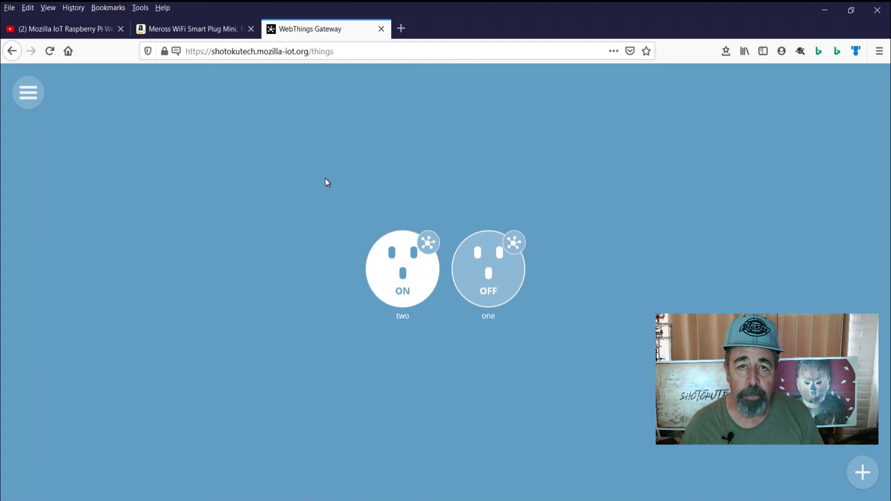